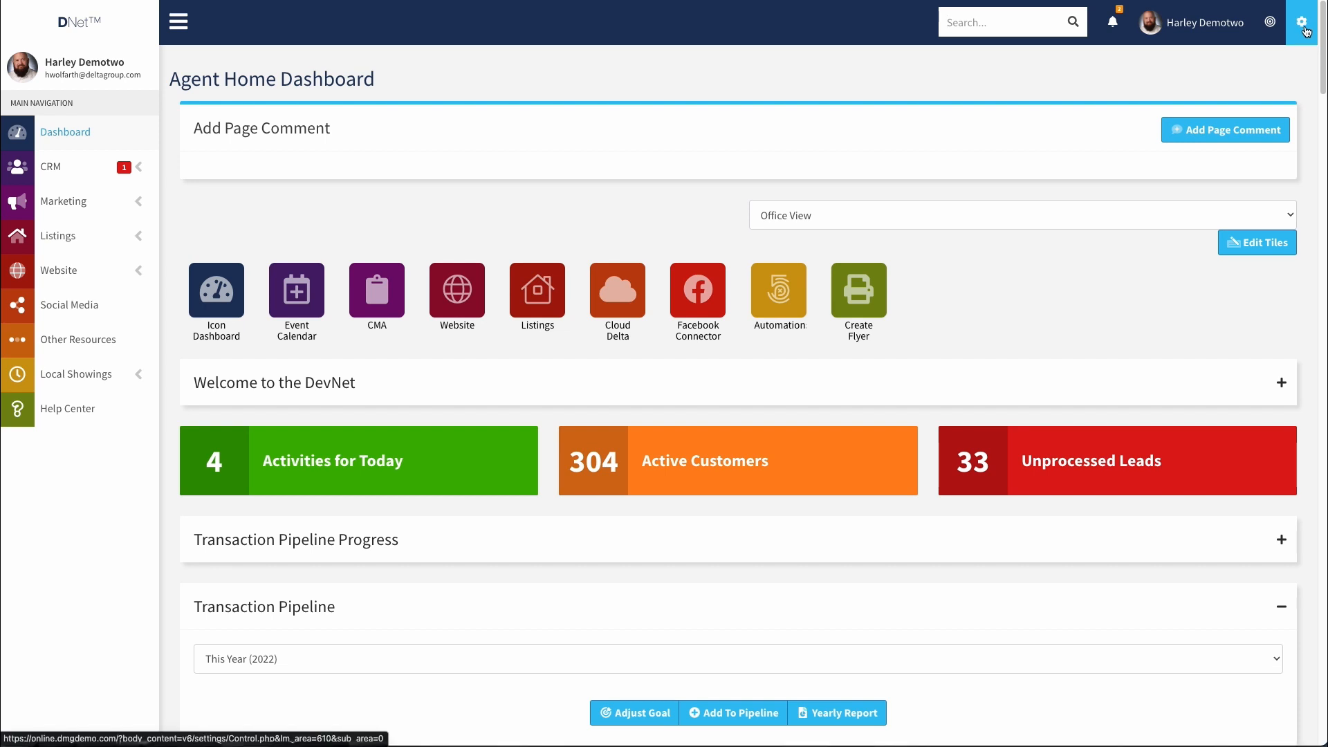
- Open the Lead Settings preferences and expand the Curbside Marketing section
{"action": "left_click", "coordinate": [1304, 29]}
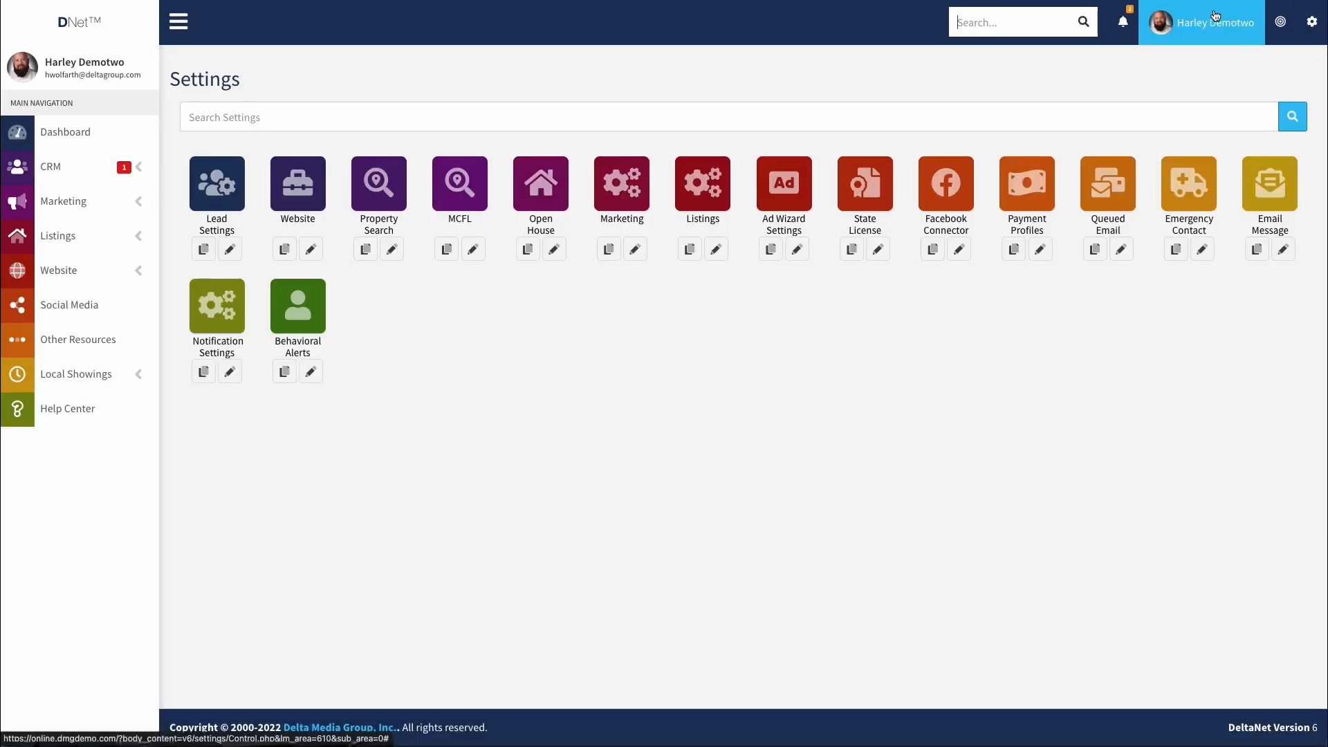
{"action": "left_click", "coordinate": [213, 192]}
{"action": "left_click", "coordinate": [973, 15]}
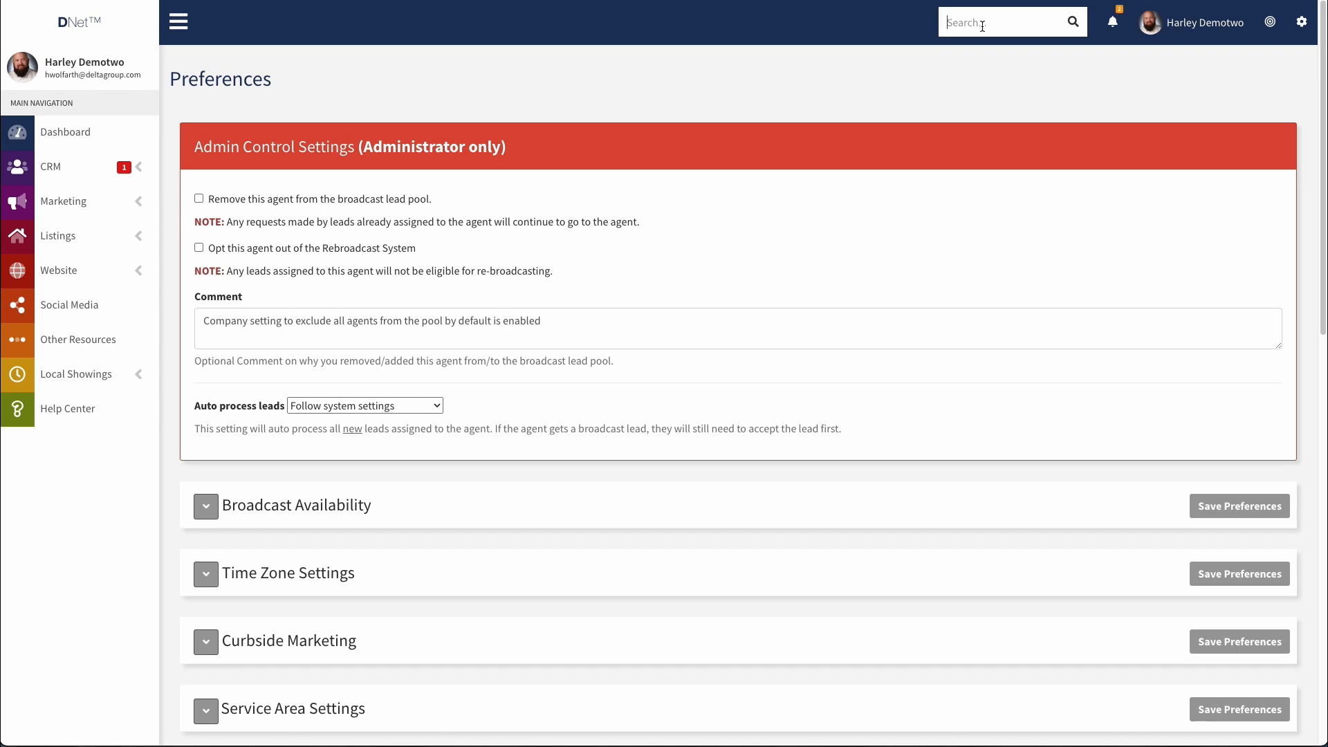
{"action": "scroll", "coordinate": [192, 229], "scroll_direction": "down", "scroll_amount": 4}
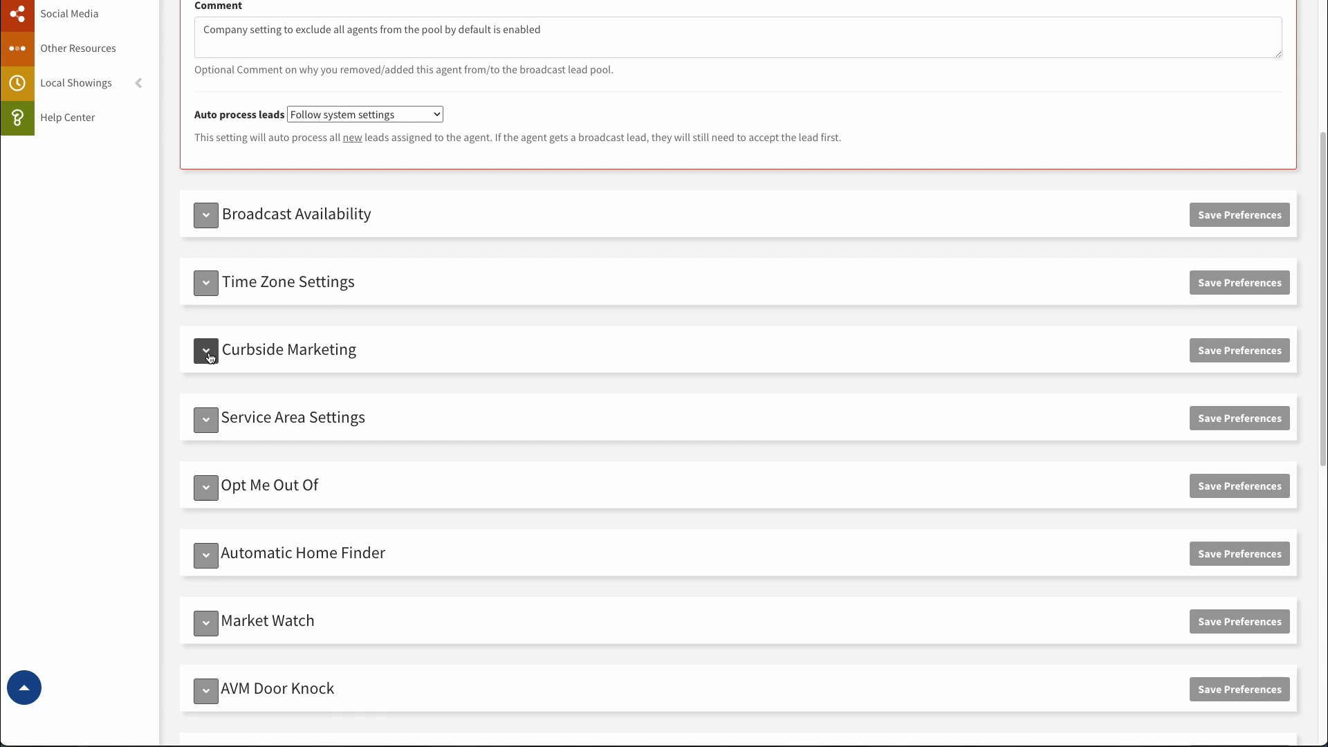
{"action": "left_click", "coordinate": [206, 351]}
{"action": "scroll", "coordinate": [402, 364], "scroll_direction": "down", "scroll_amount": 3}
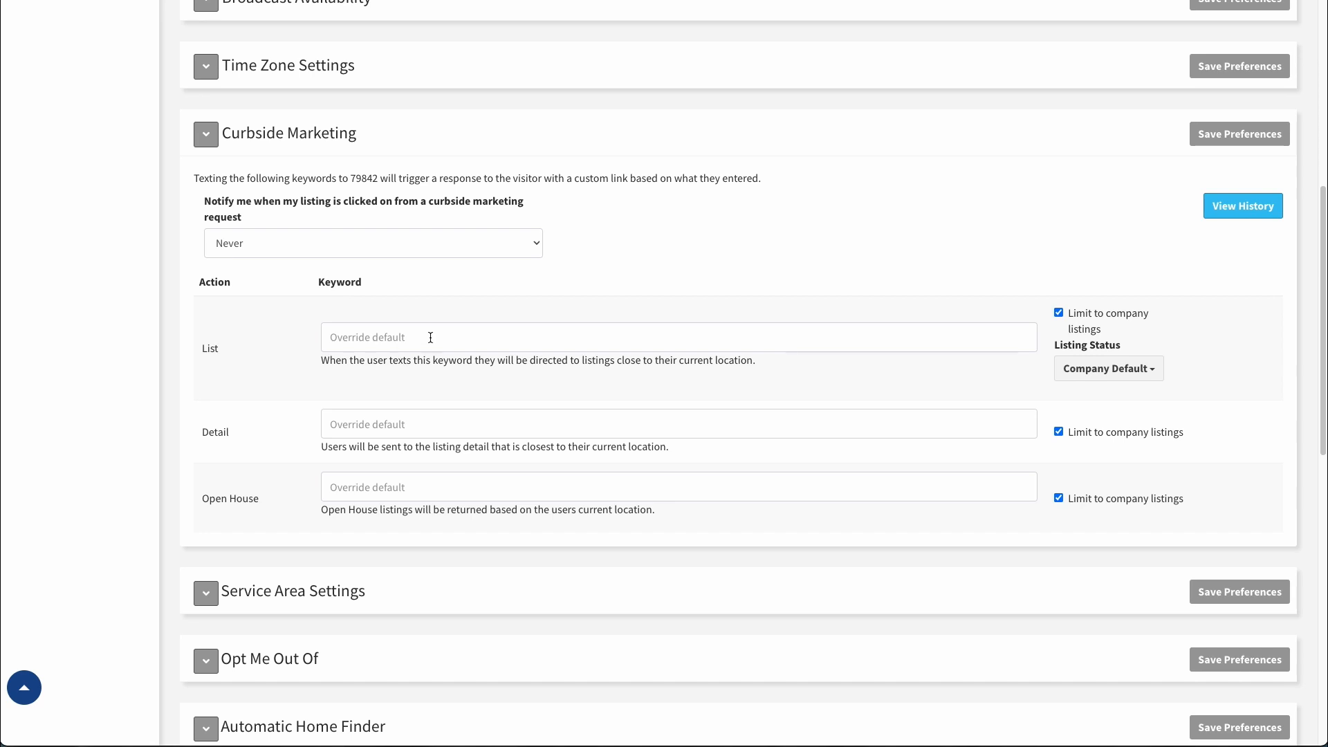
- Enter the agent's first name followed by "slistings" as the curbside marketing keyword for the List action
{"action": "double_click", "coordinate": [356, 180]}
{"action": "left_click", "coordinate": [406, 339]}
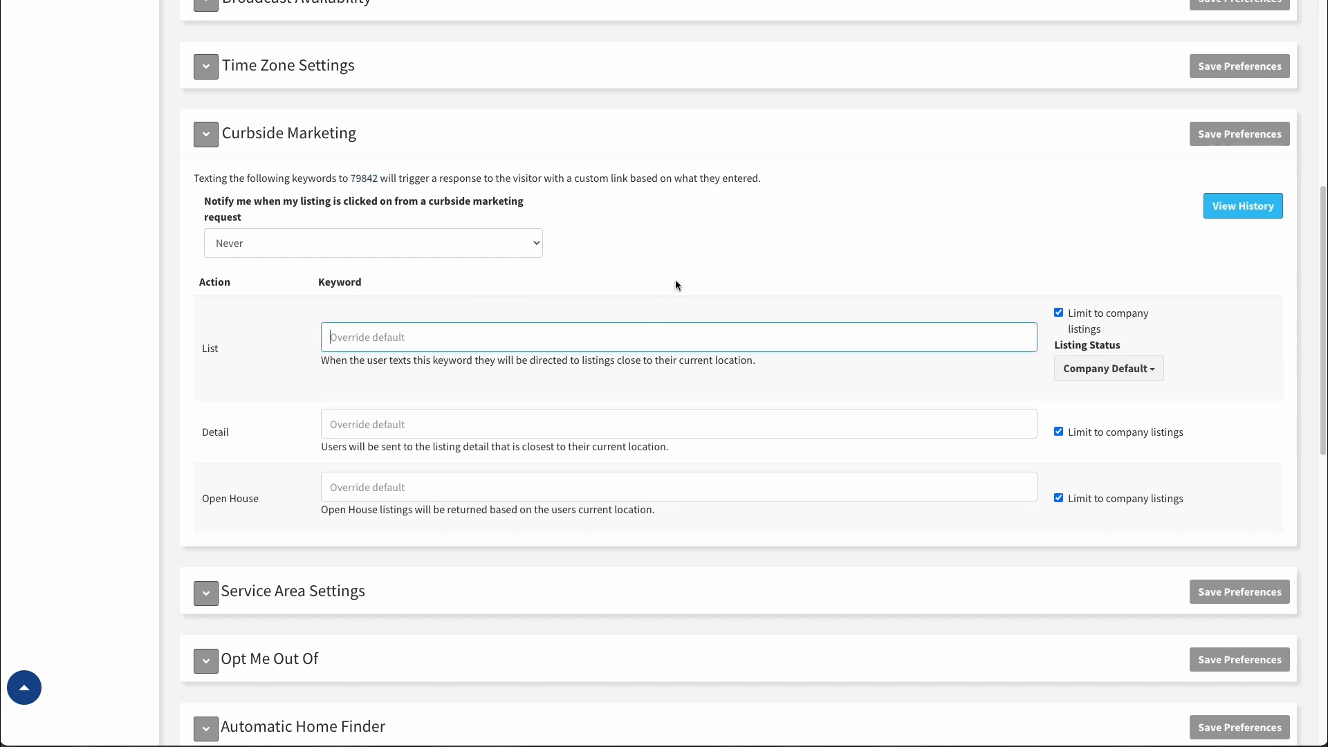
{"action": "type", "text": "harleyslistings"}
- Try Active, Contingent and Pending as listing statuses for the List action, and clear them all to return to Company Default
{"action": "left_click", "coordinate": [1081, 370]}
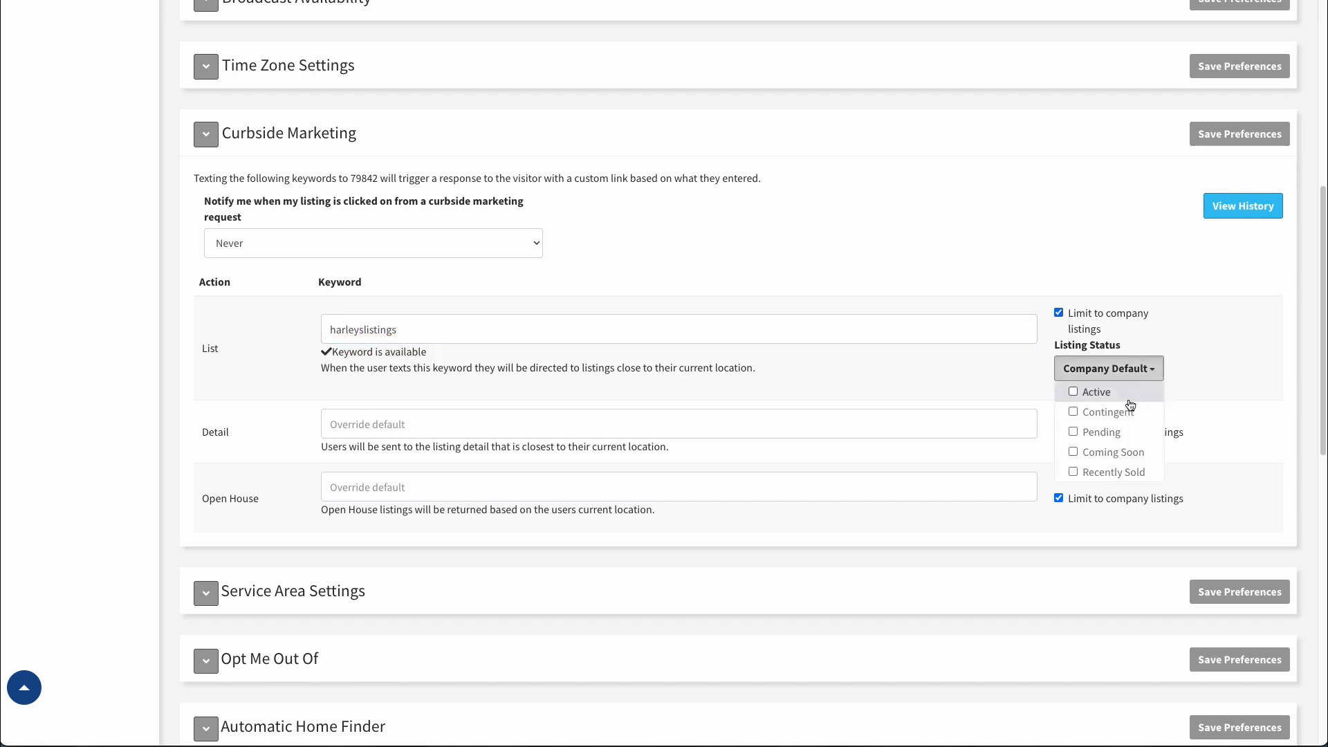
{"action": "left_click", "coordinate": [1074, 392]}
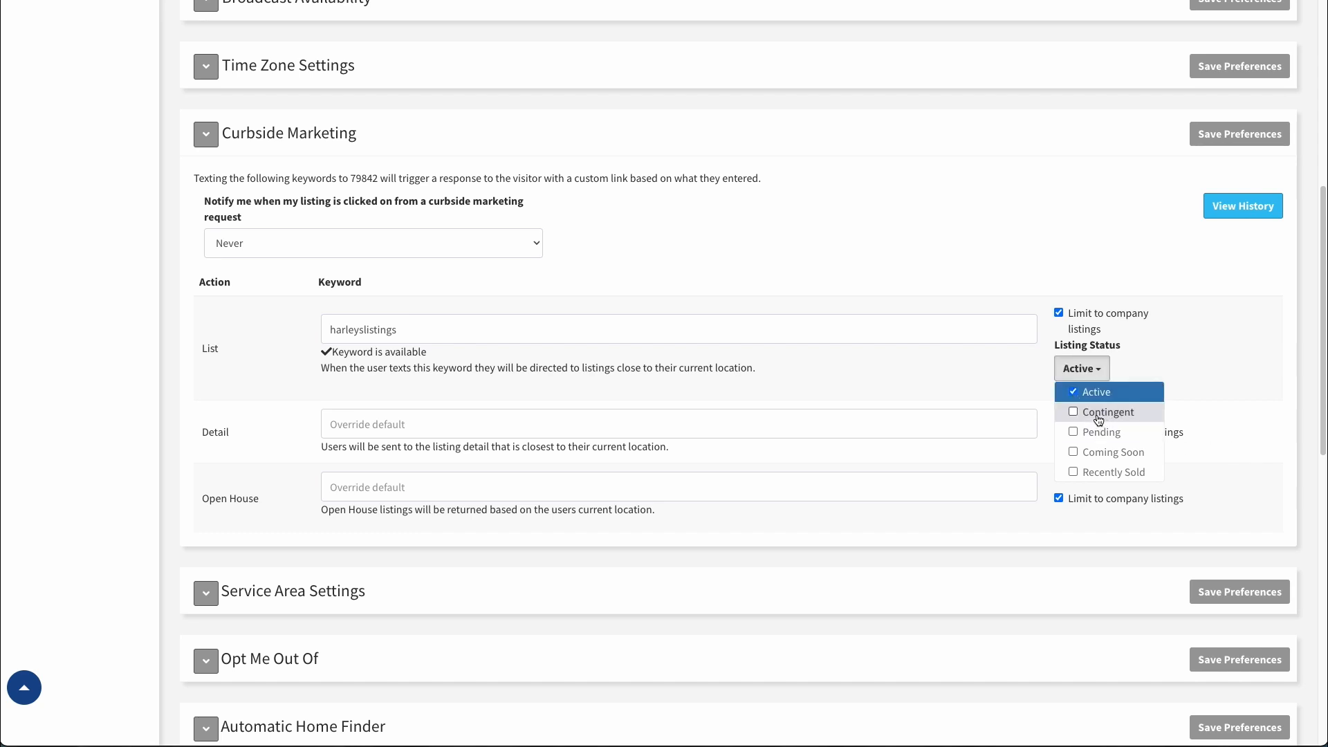
{"action": "left_click", "coordinate": [1074, 412]}
{"action": "left_click", "coordinate": [1078, 431]}
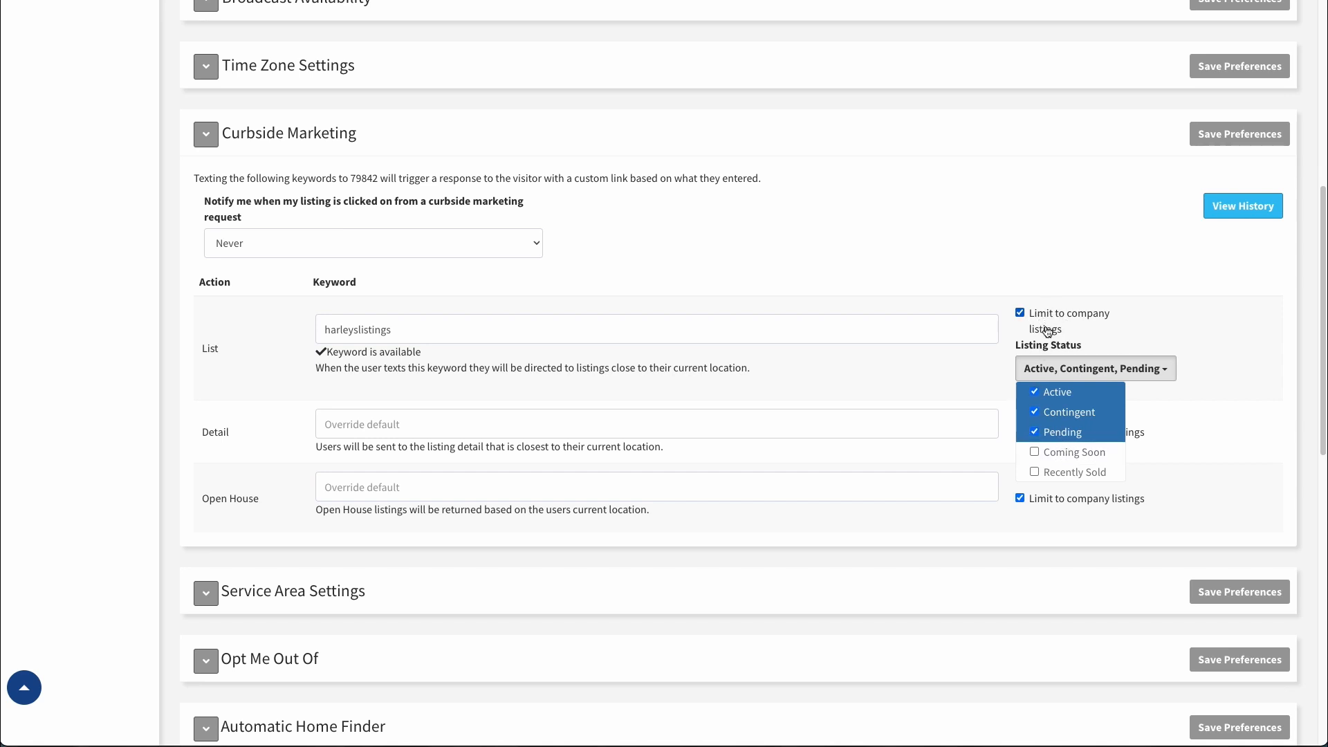
{"action": "left_click", "coordinate": [1041, 395]}
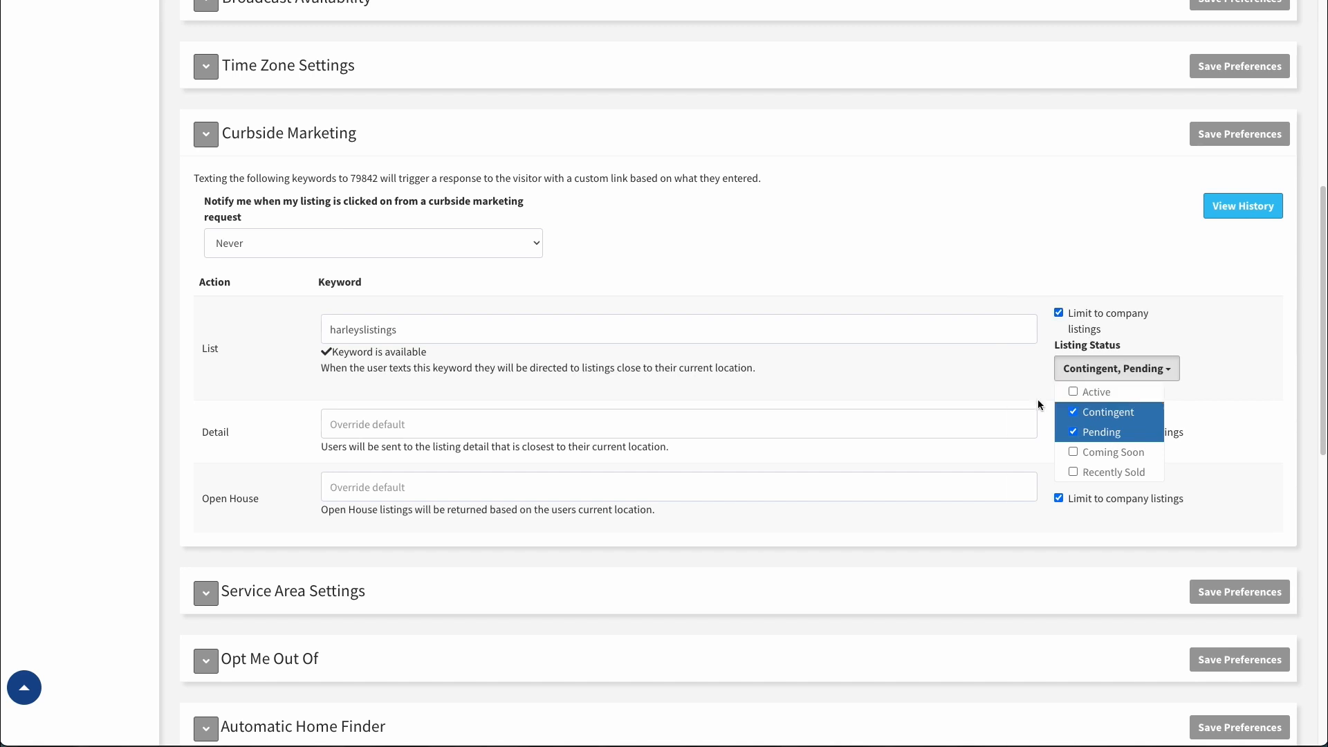
{"action": "left_click", "coordinate": [1062, 415]}
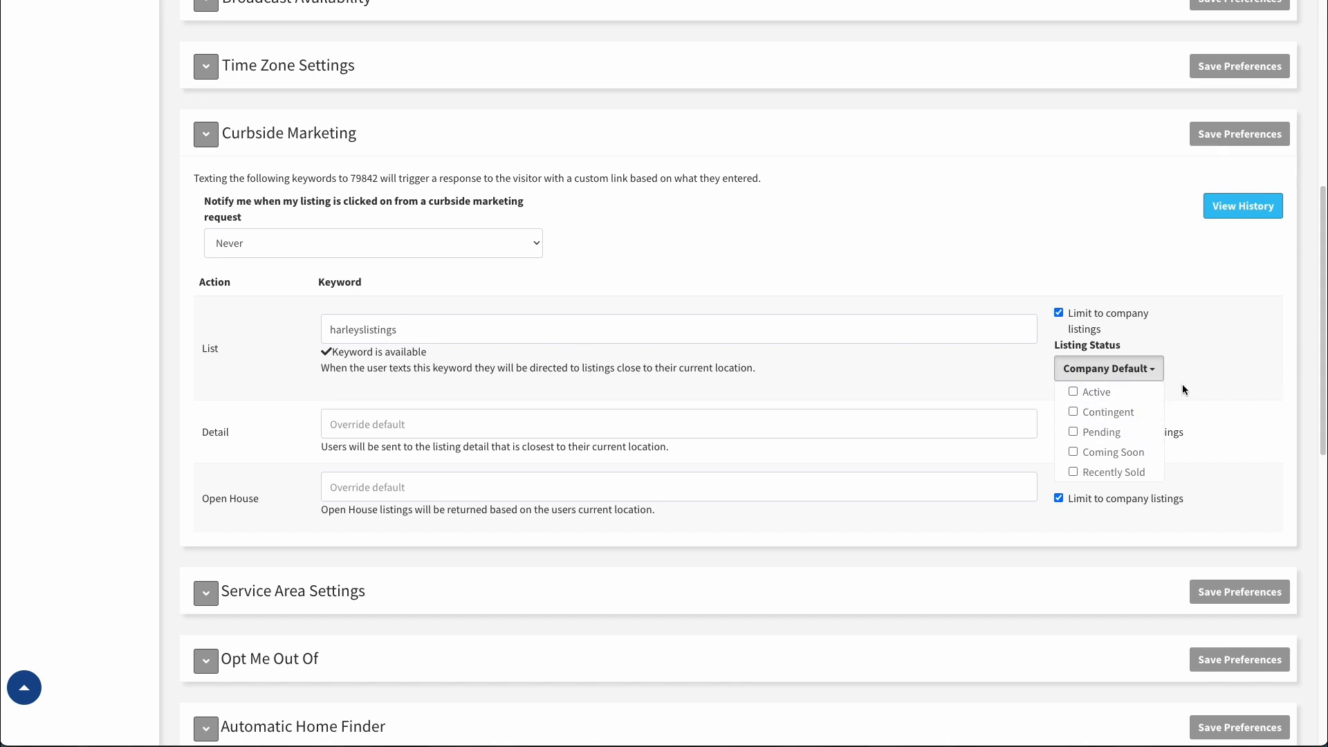
{"action": "left_click", "coordinate": [1154, 369]}
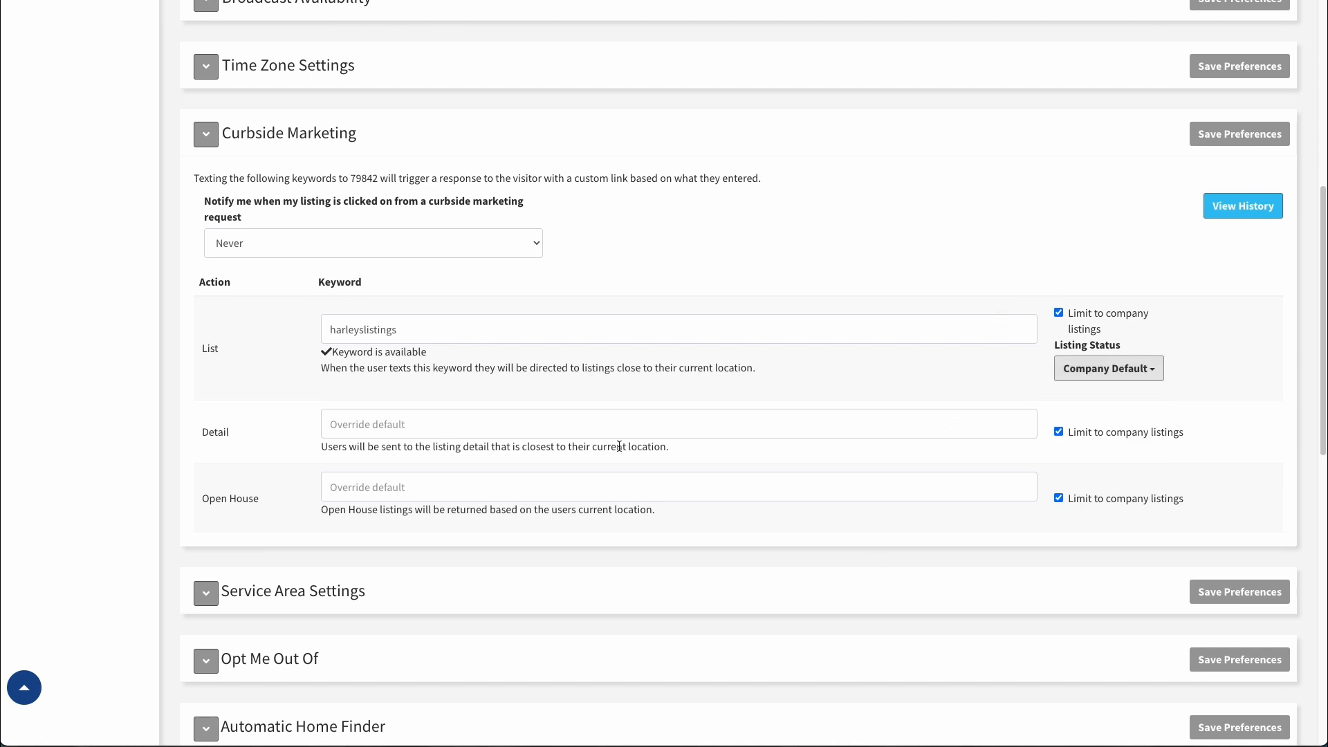
{"action": "double_click", "coordinate": [211, 433]}
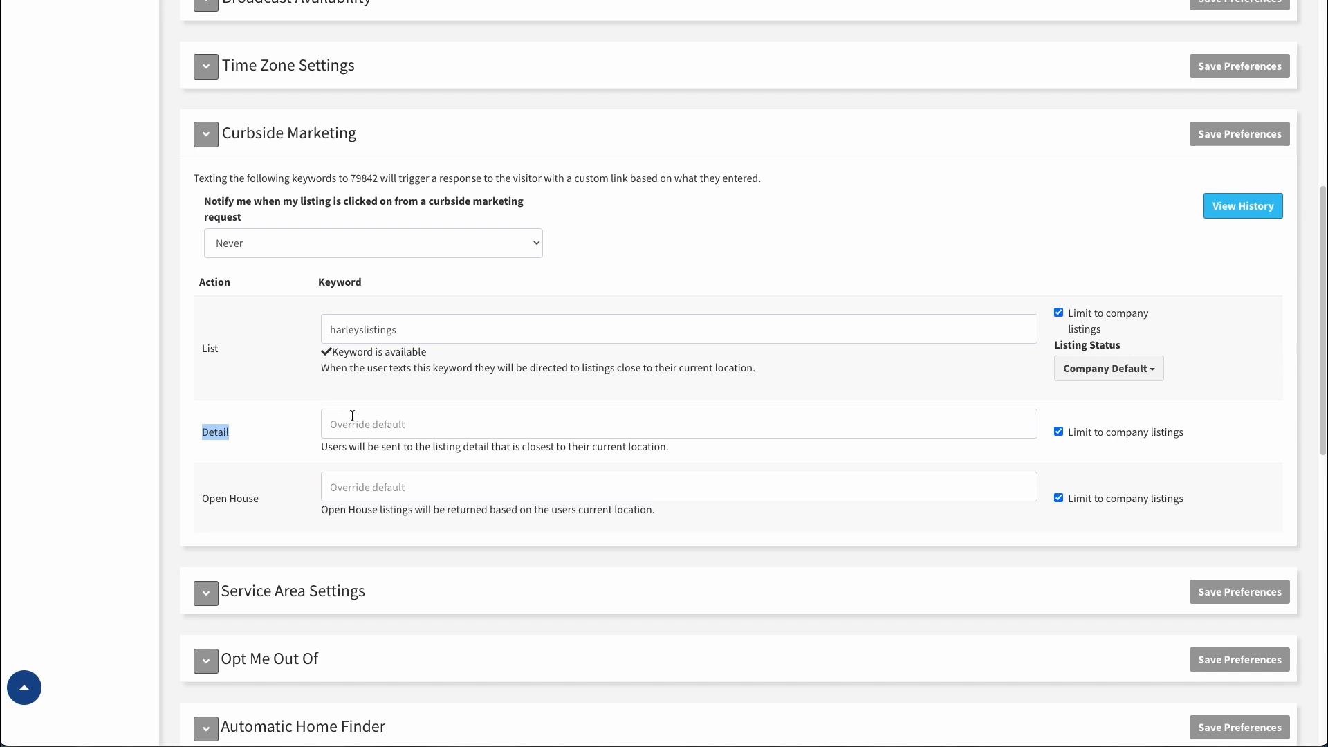
{"action": "left_click", "coordinate": [347, 328]}
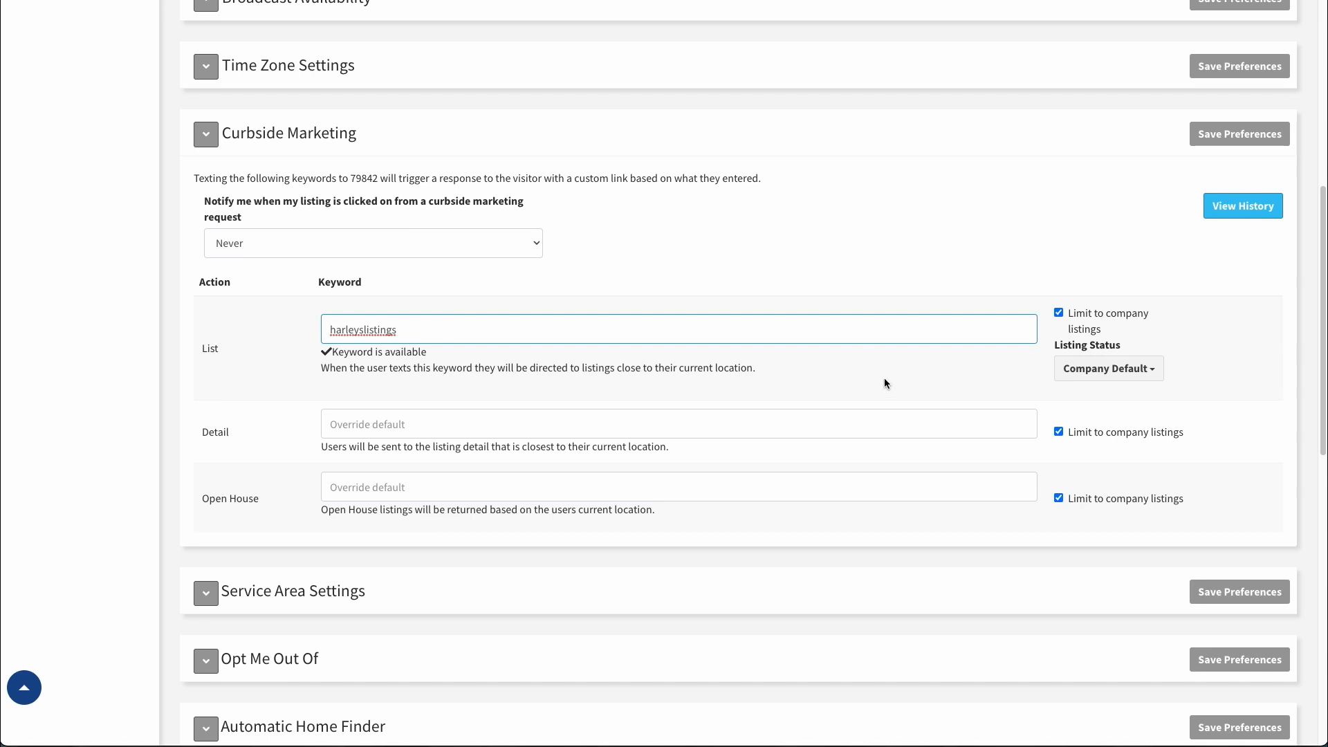
- Set the notification for listing clicks from curbside marketing requests to Text and activate the SMS notification recipient field
{"action": "left_click", "coordinate": [249, 248]}
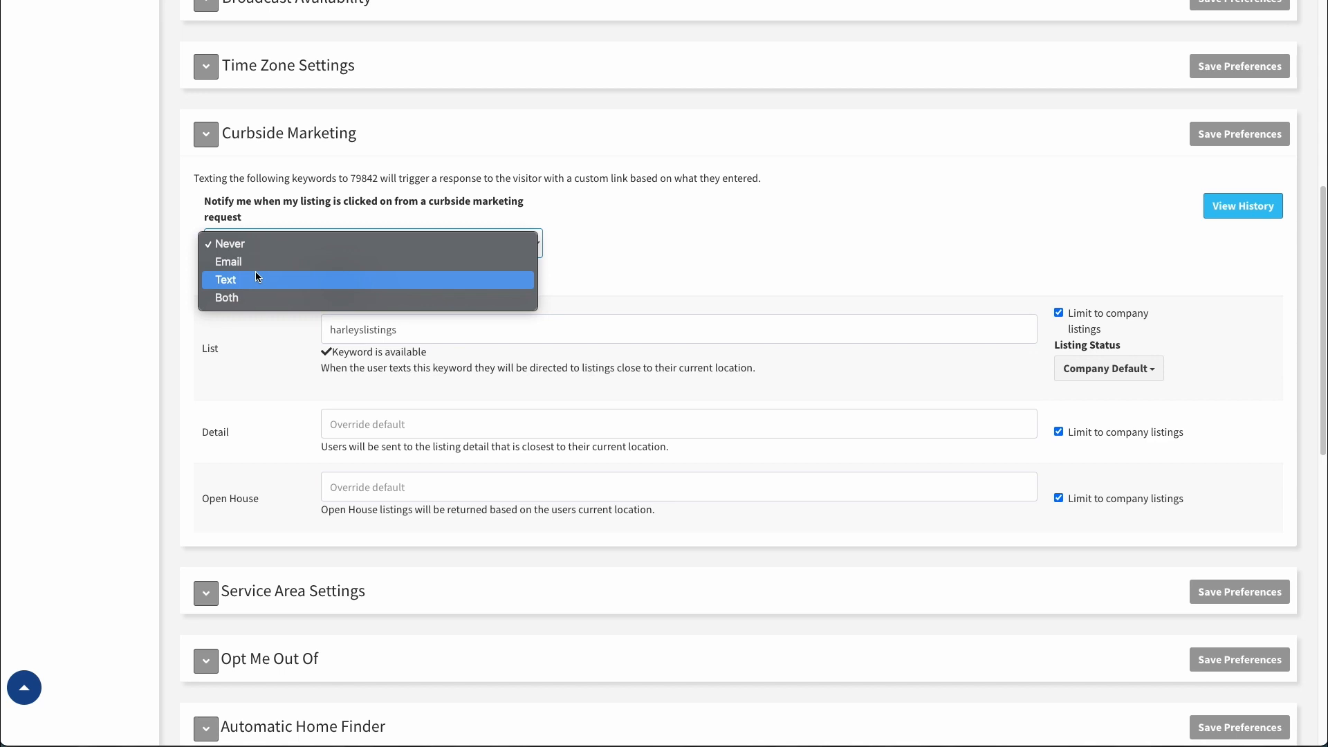
{"action": "left_click", "coordinate": [256, 241]}
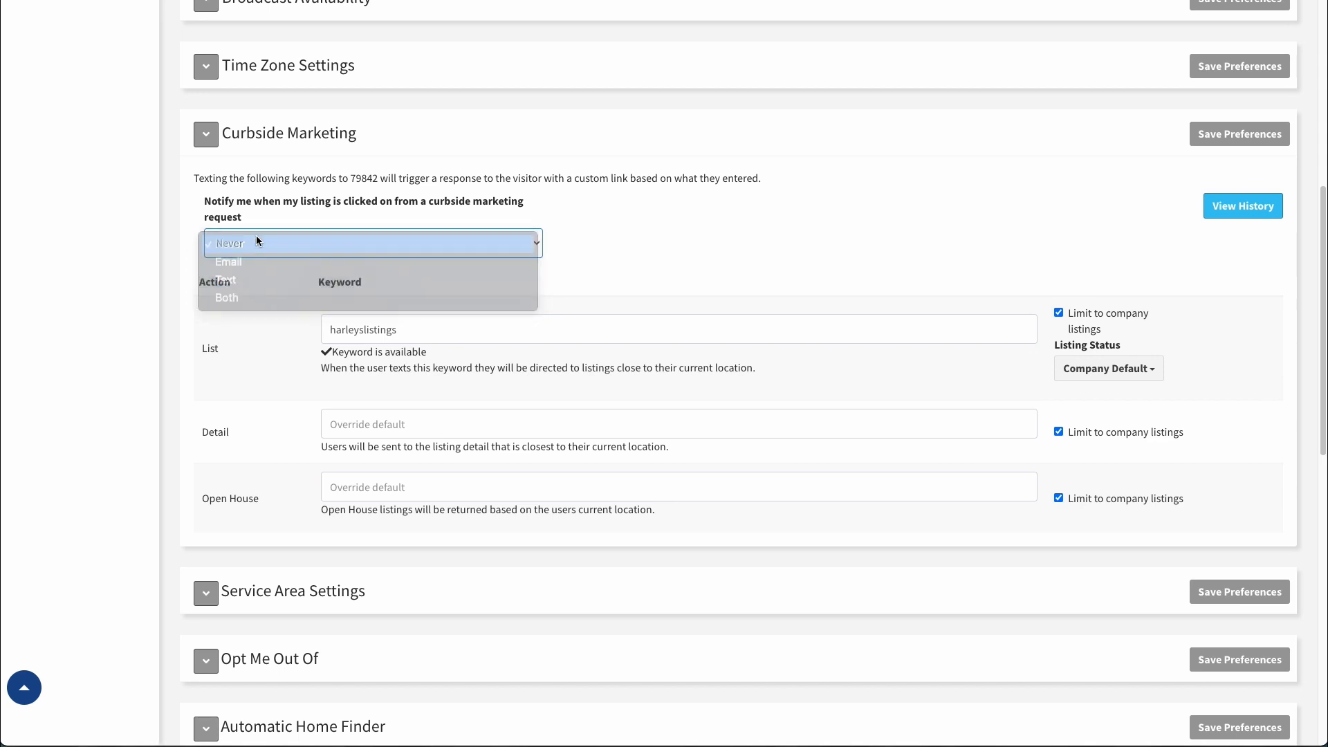
{"action": "left_click", "coordinate": [250, 239]}
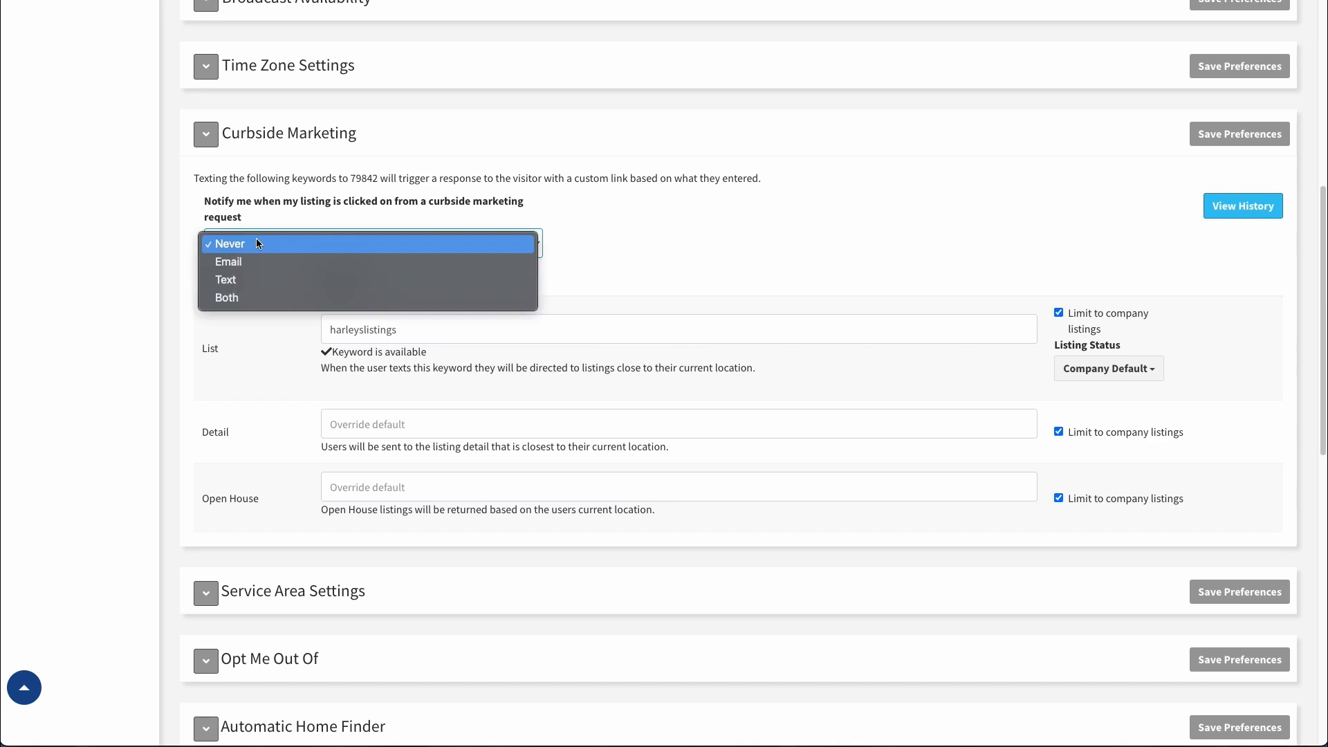
{"action": "left_click", "coordinate": [261, 258]}
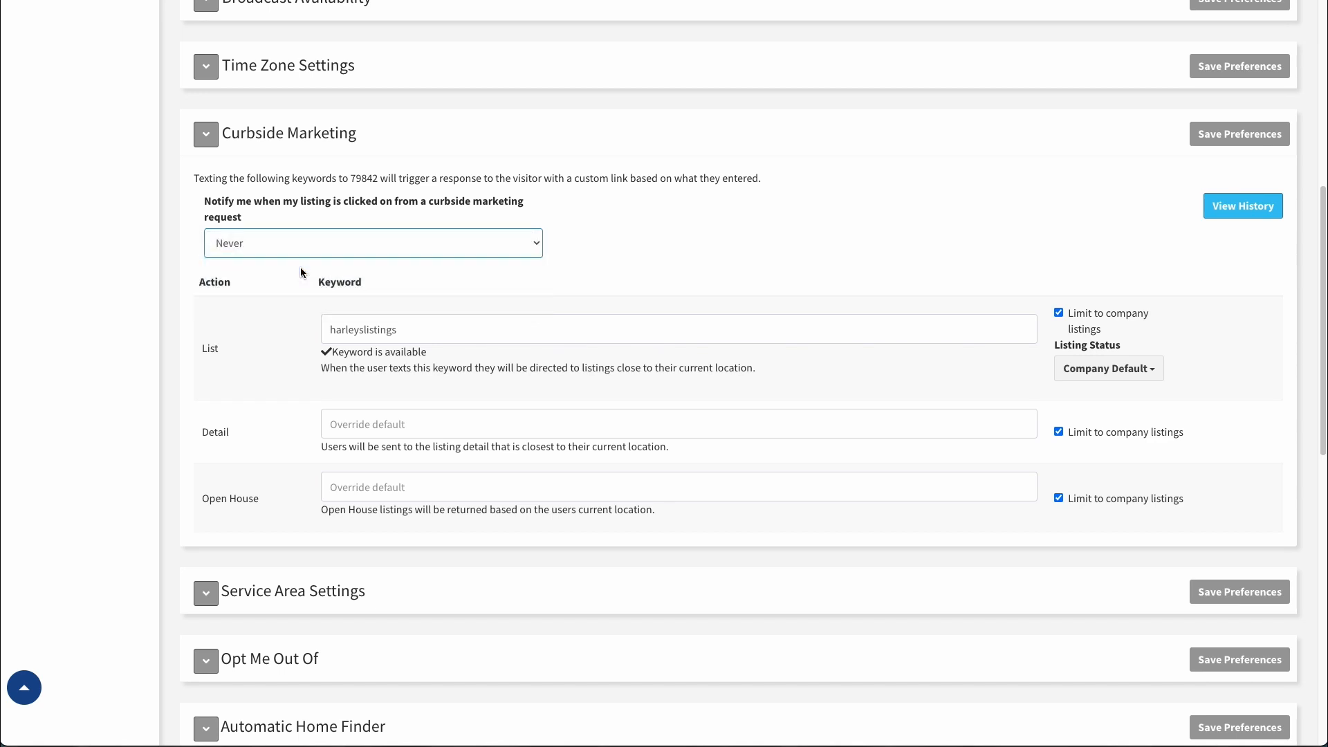
{"action": "left_click", "coordinate": [244, 256]}
{"action": "left_click", "coordinate": [264, 268]}
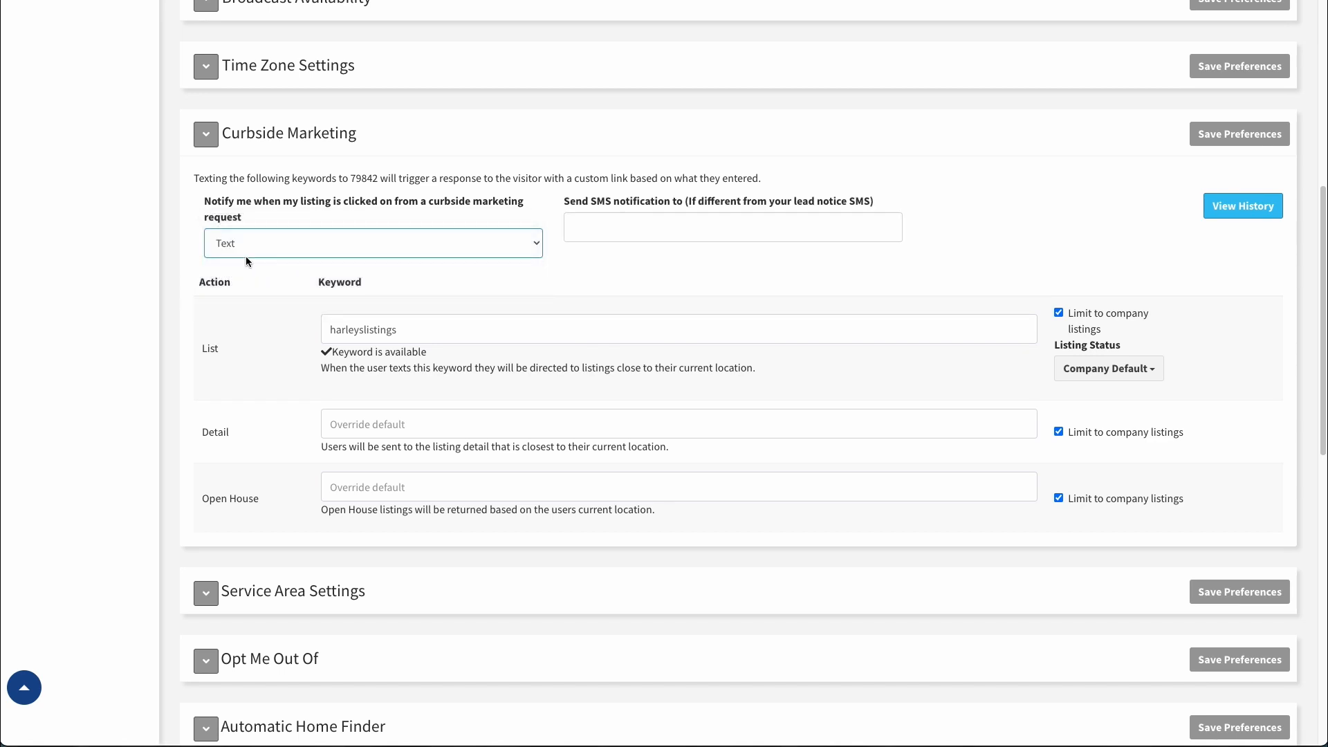
{"action": "left_click", "coordinate": [649, 223]}
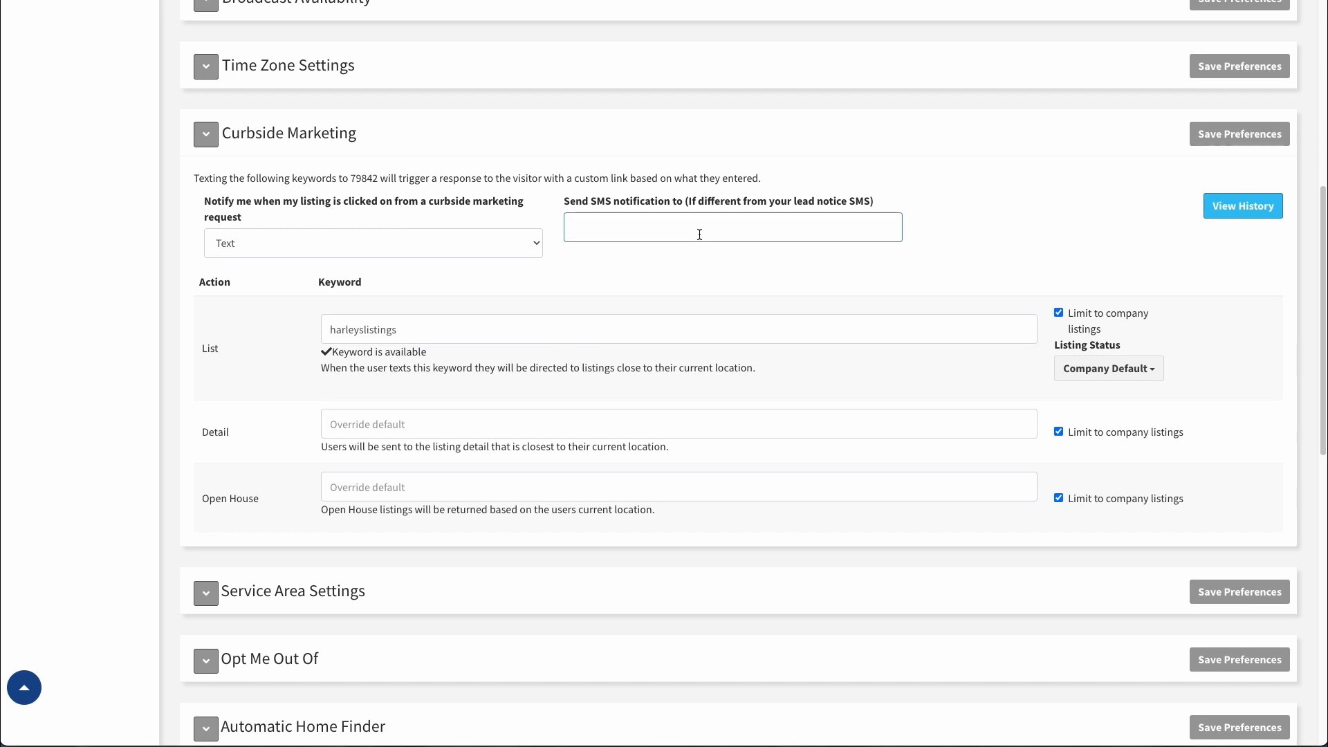
- Try Both as the curbside marketing notification method, and set it back to Never
{"action": "left_click", "coordinate": [290, 242]}
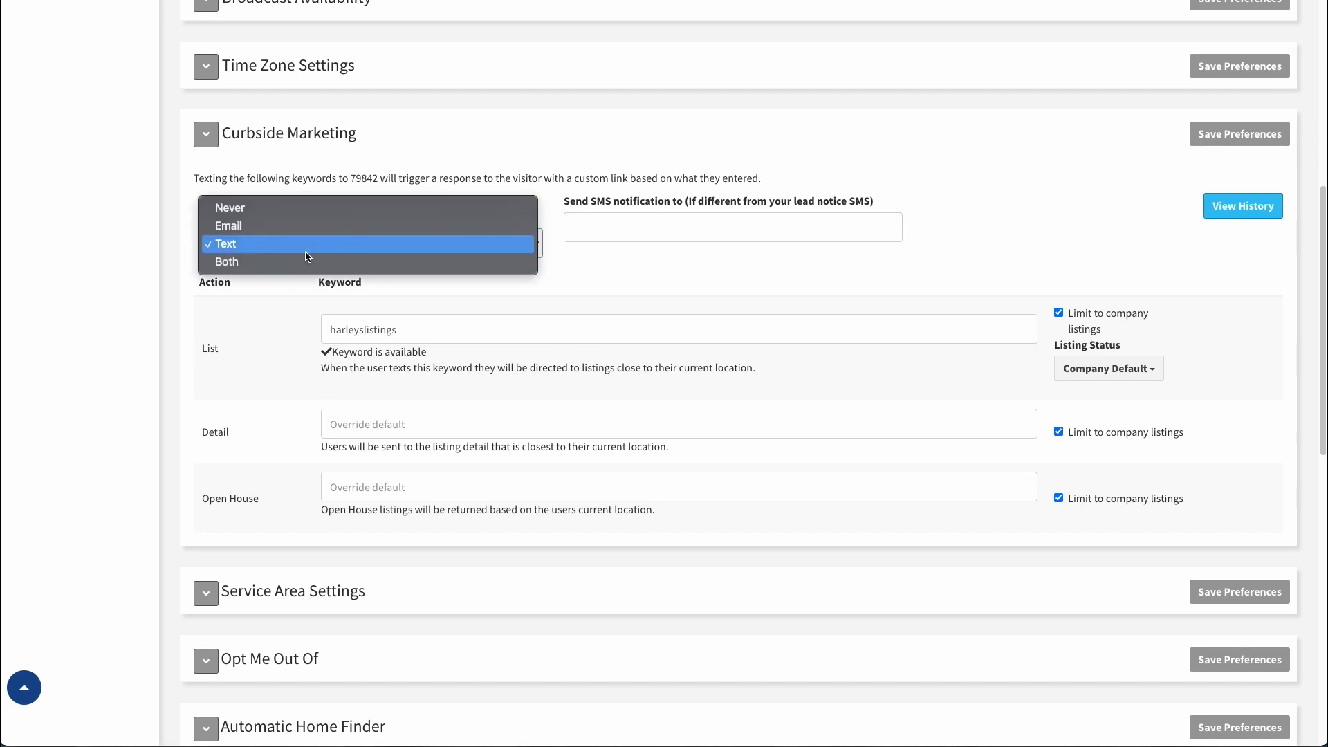
{"action": "left_click", "coordinate": [480, 262]}
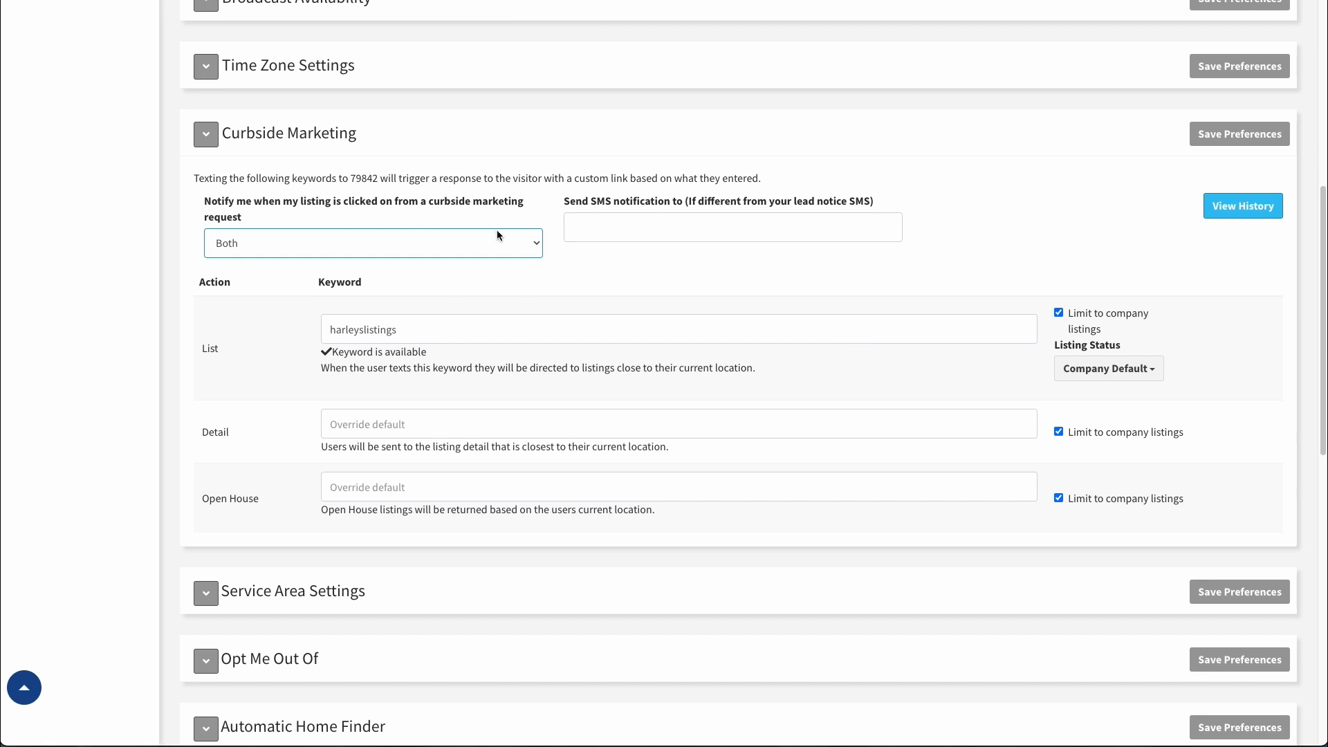
{"action": "left_click", "coordinate": [467, 236]}
{"action": "left_click", "coordinate": [415, 187]}
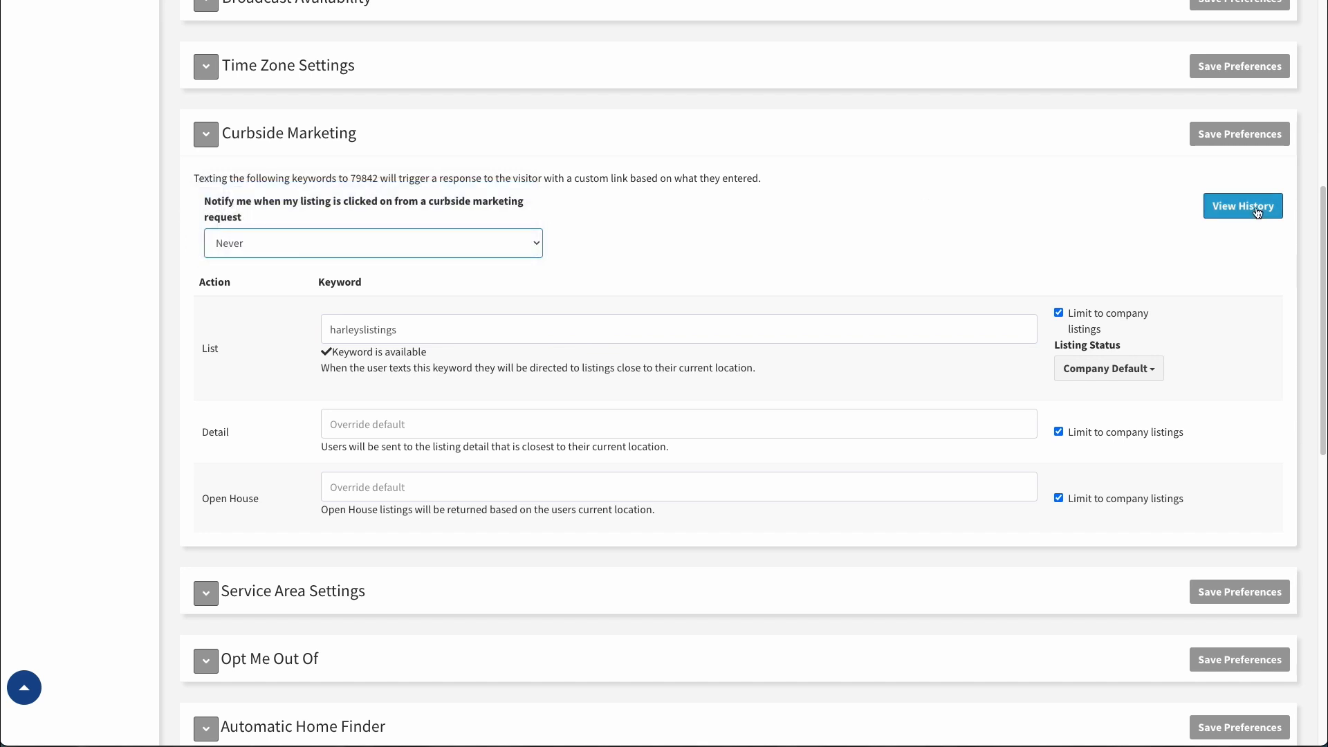
- View the Curbside Marketing history and return to the Curbside Marketing section of the preferences
{"action": "left_click", "coordinate": [1247, 212]}
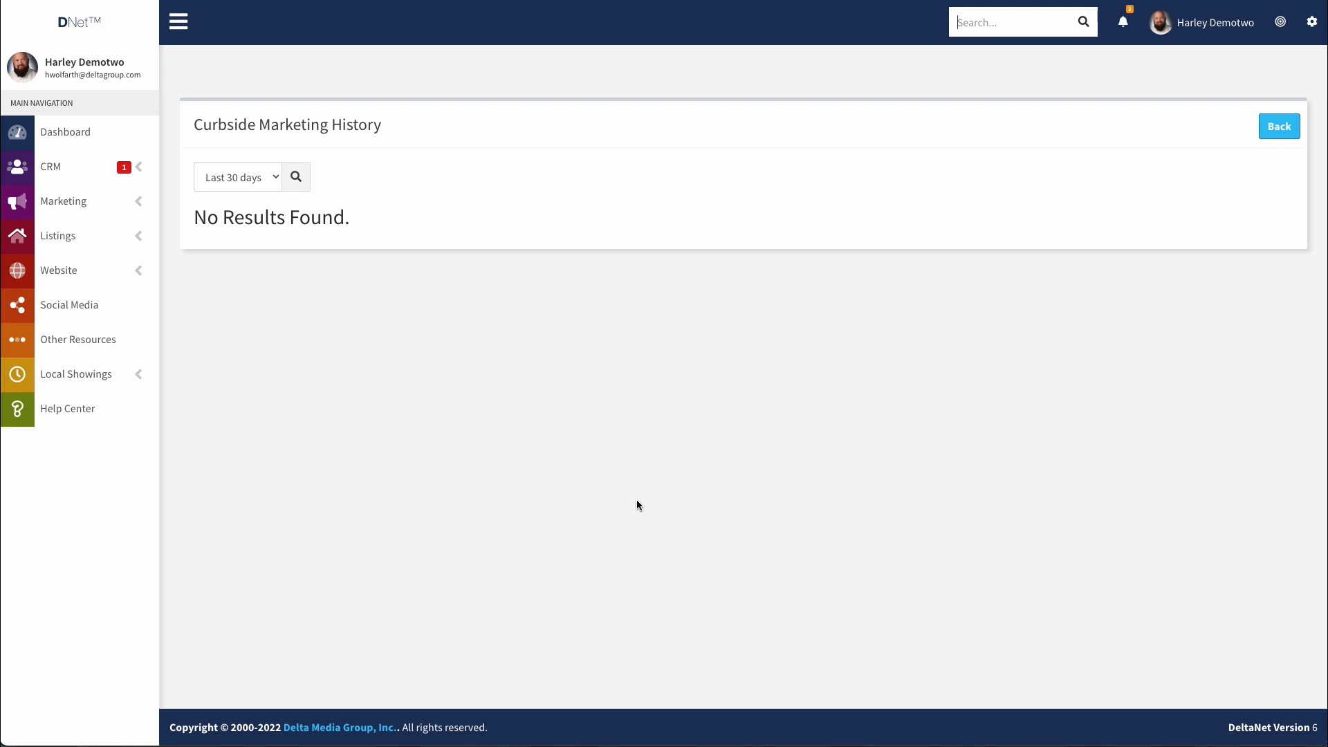
{"action": "left_click", "coordinate": [1279, 127]}
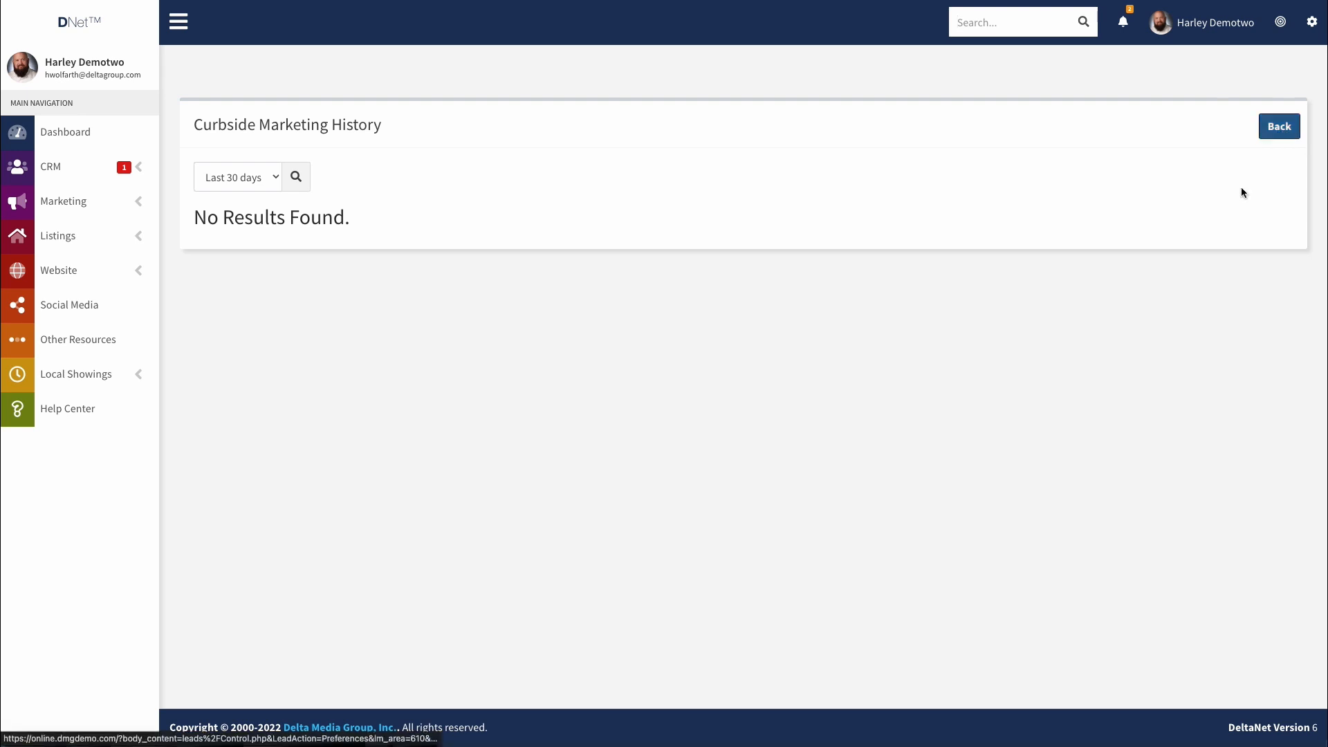
{"action": "left_click", "coordinate": [386, 627]}
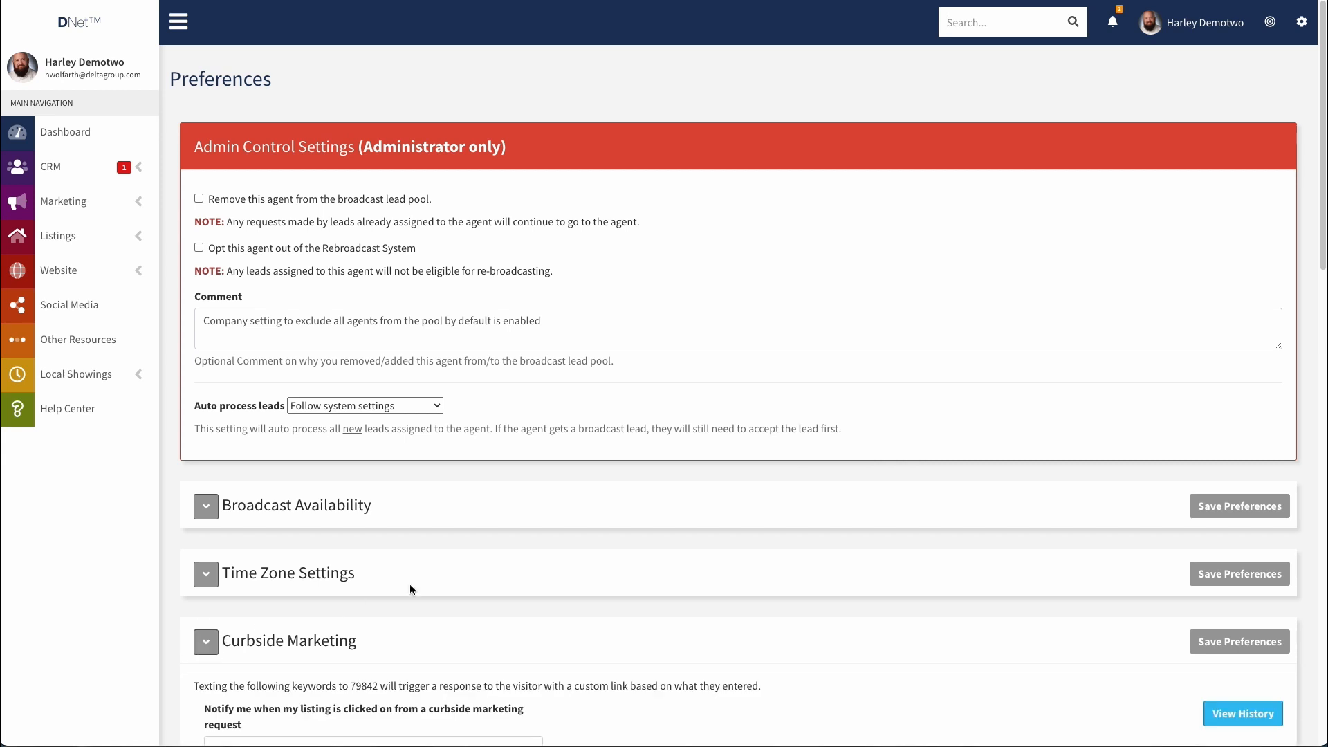
{"action": "scroll", "coordinate": [409, 583], "scroll_direction": "down", "scroll_amount": 6}
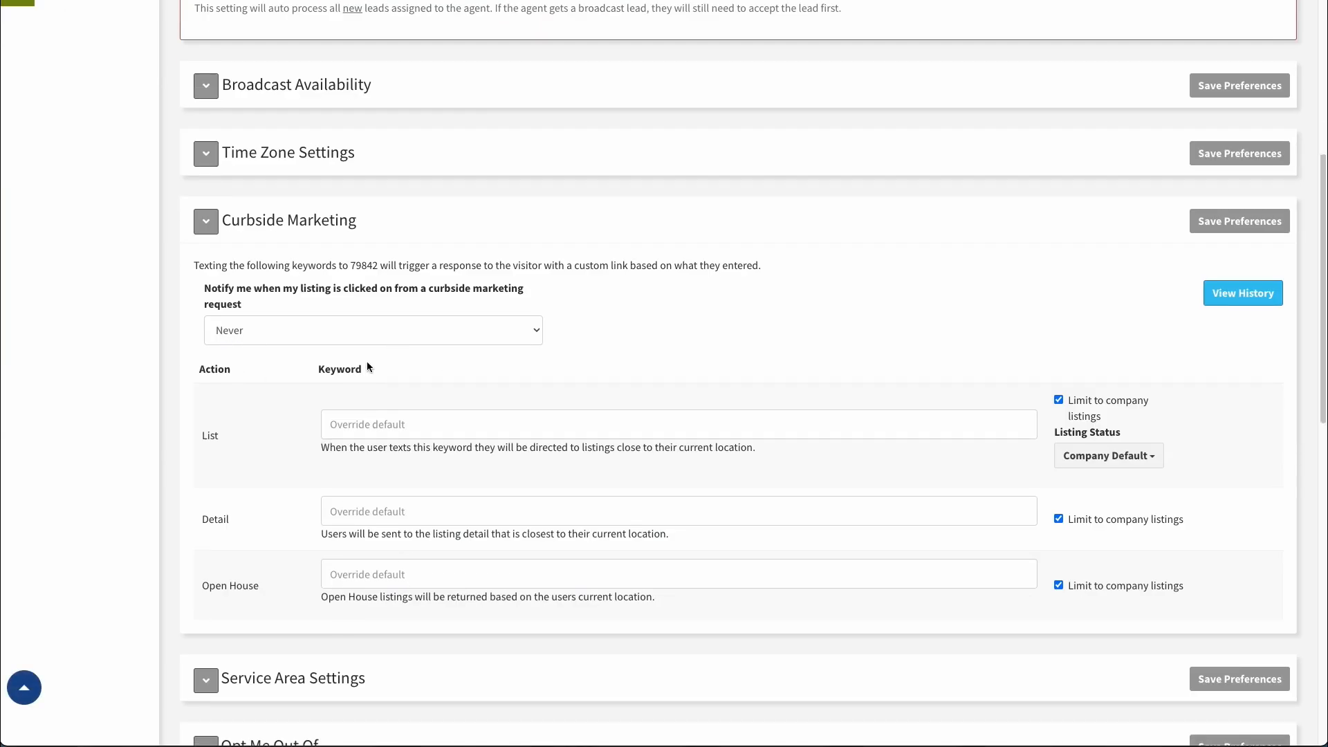